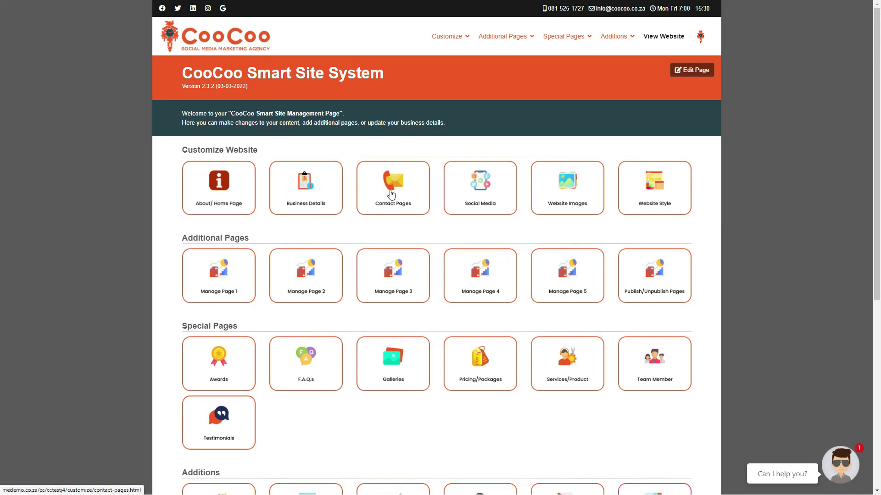
- Find the Contact Pages card under Customize Website on the management dashboard
mouse_move(444, 36)
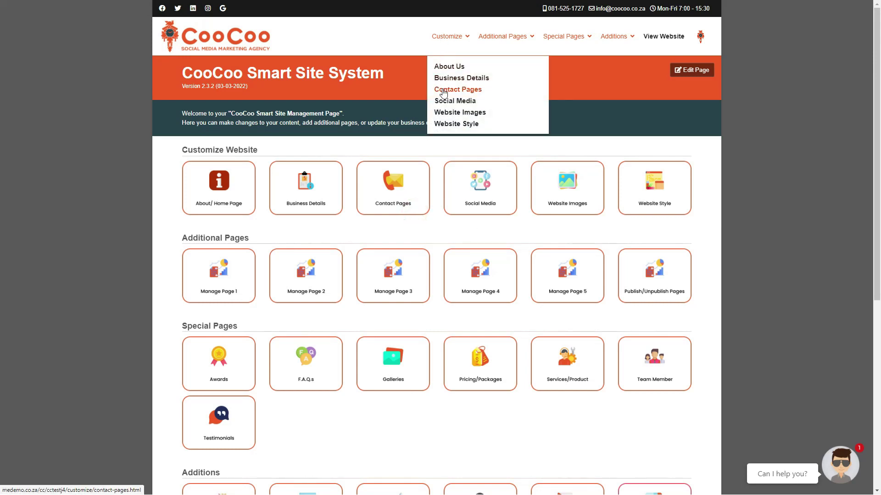
- Choose Add/Manage Contact Pages and expand the single-or-multiple contact page options
click(413, 172)
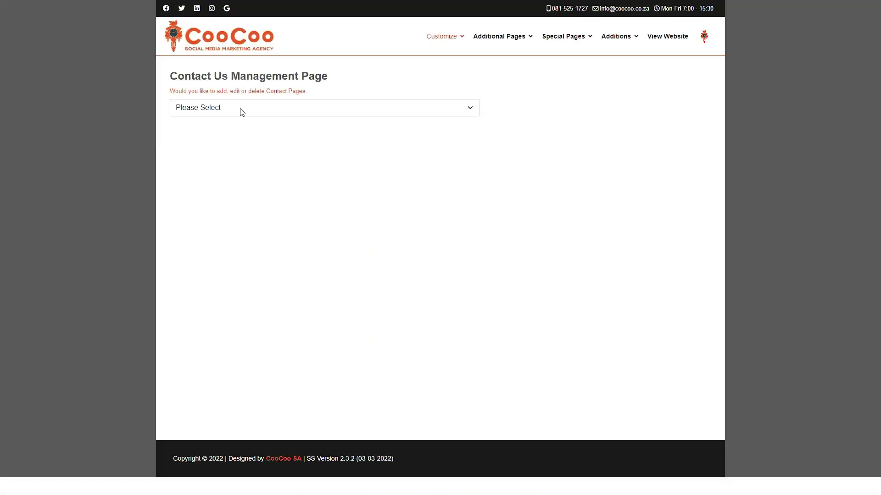
click(471, 111)
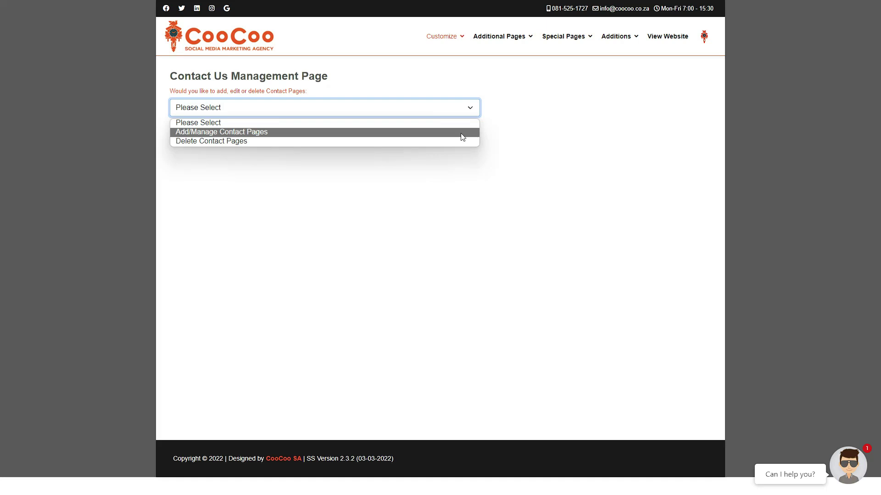
click(462, 132)
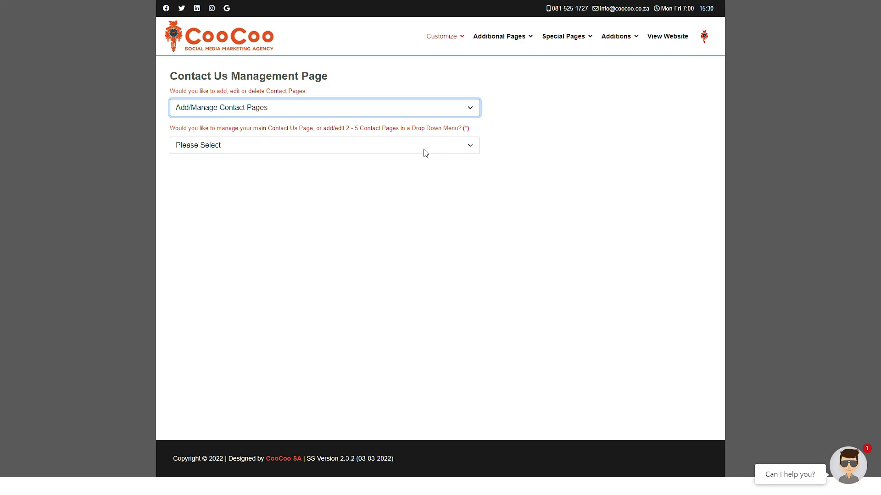
click(471, 145)
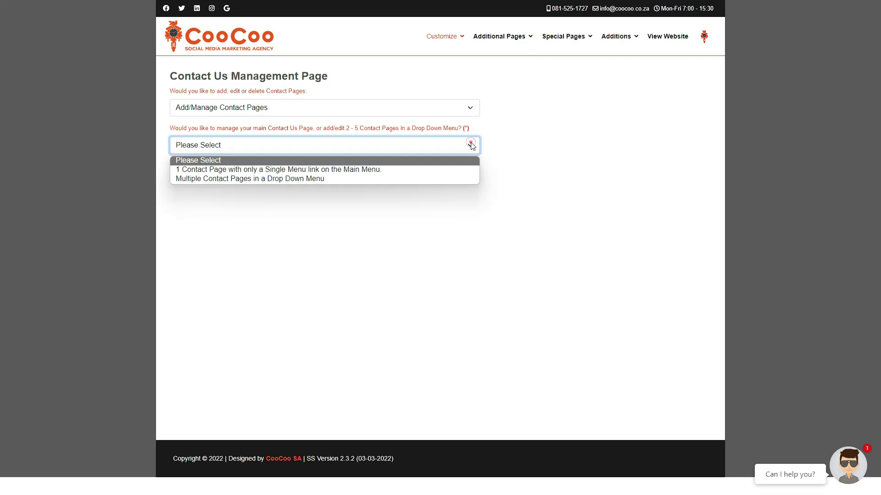
- Choose '1 Contact Page with only a Single Menu link' and set Branch 1's province to Gauteng
click(234, 172)
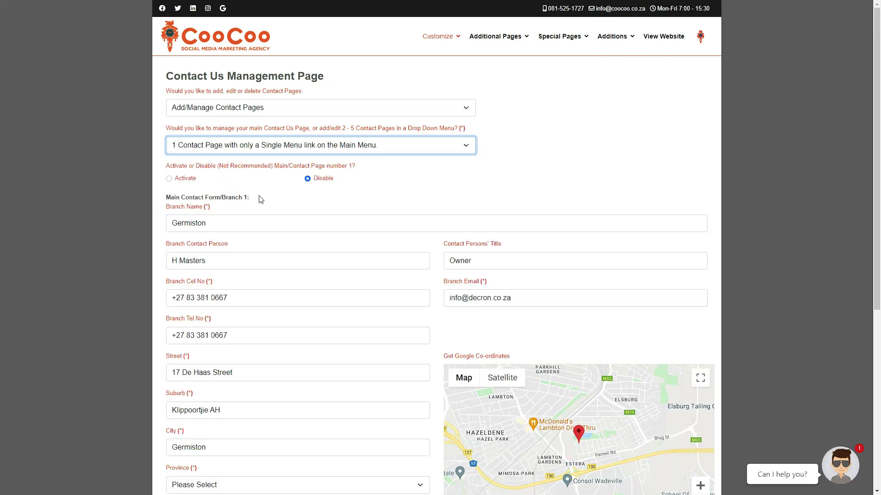
scroll(261, 192, down, 2)
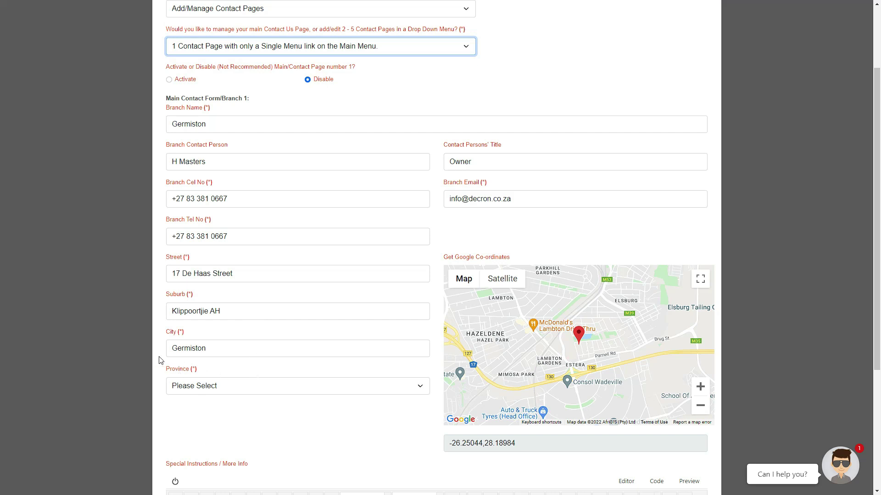
click(214, 389)
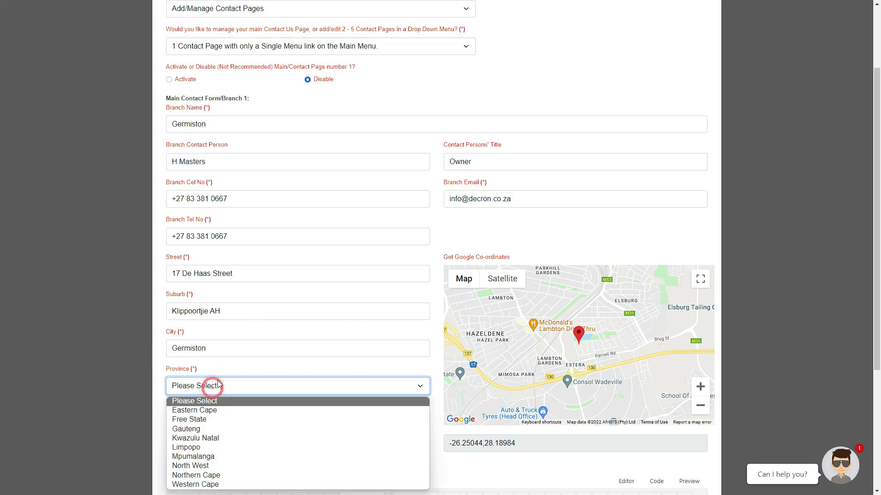
click(216, 429)
scroll(277, 253, down, 2)
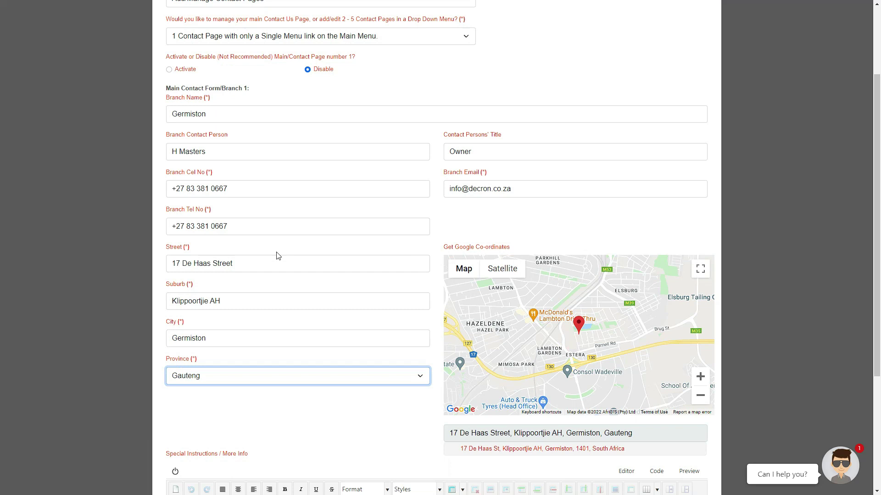
scroll(437, 442, down, 2)
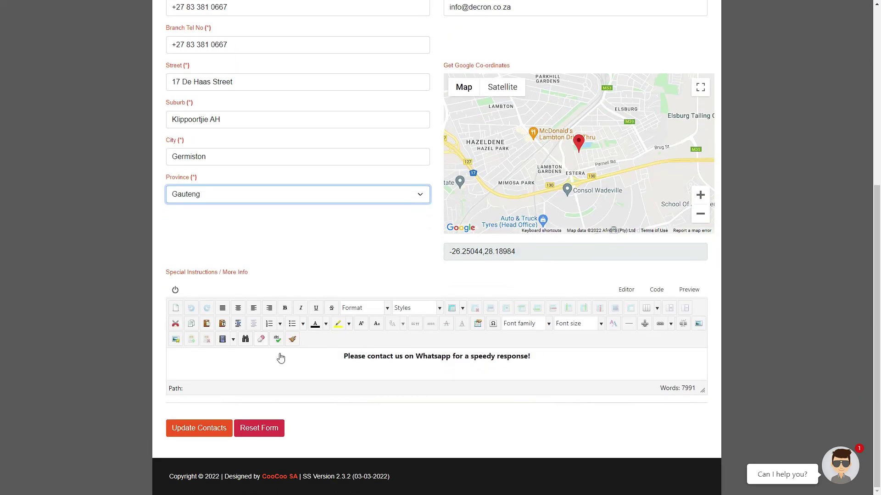
- Restyle the WhatsApp note line as italic and underlined, removing its bold
click(333, 355)
triple_click(332, 356)
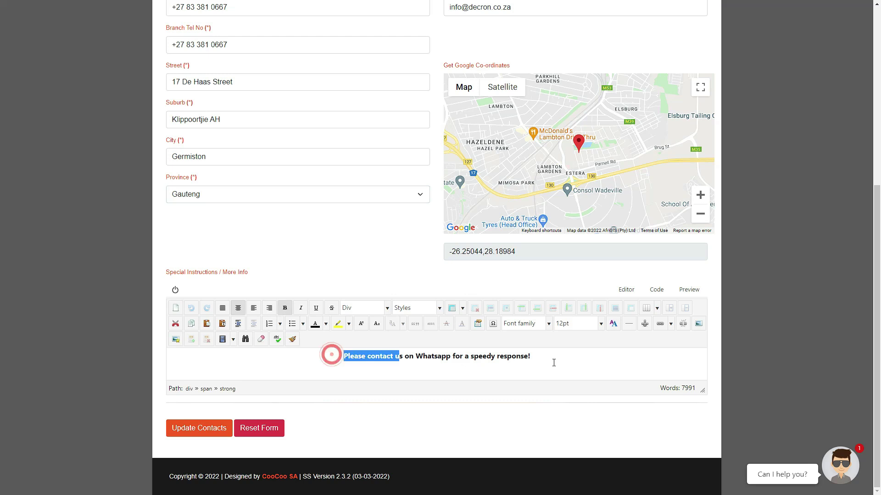
click(316, 308)
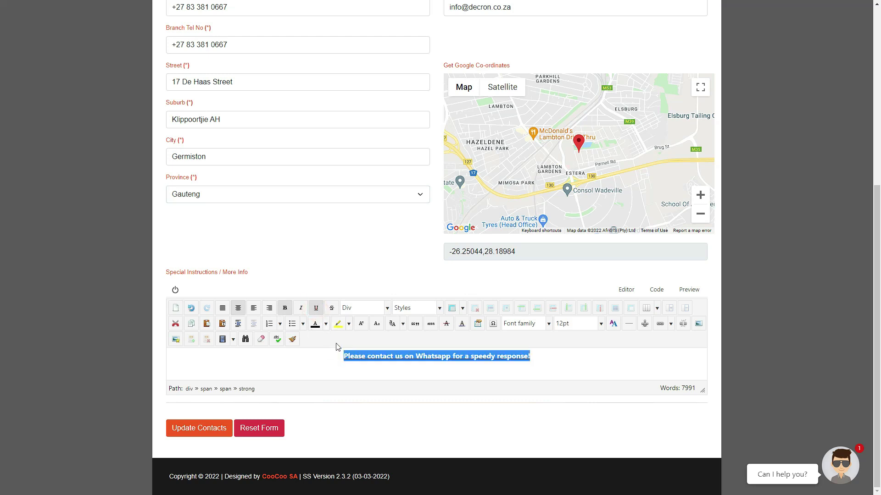
click(300, 308)
click(285, 308)
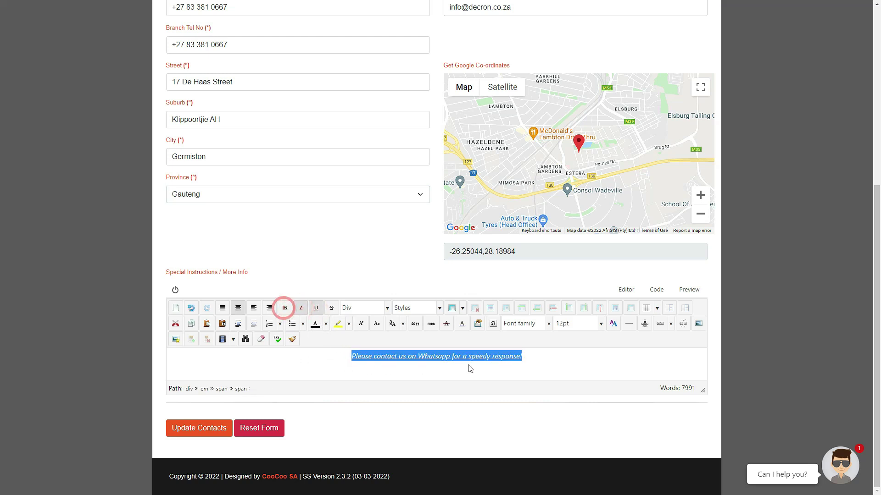
click(536, 357)
scroll(396, 375, up, 6)
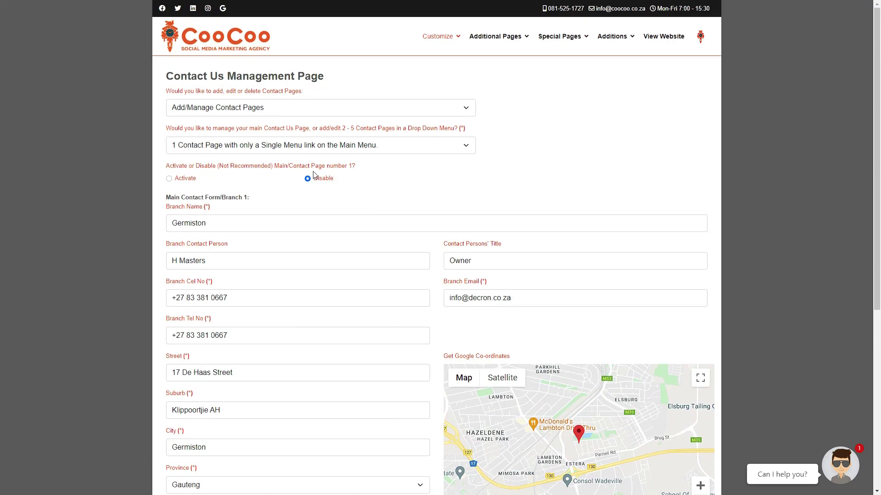
- Activate the main contact page and switch to 'Multiple Contact Pages in a Drop Down Menu'
click(169, 179)
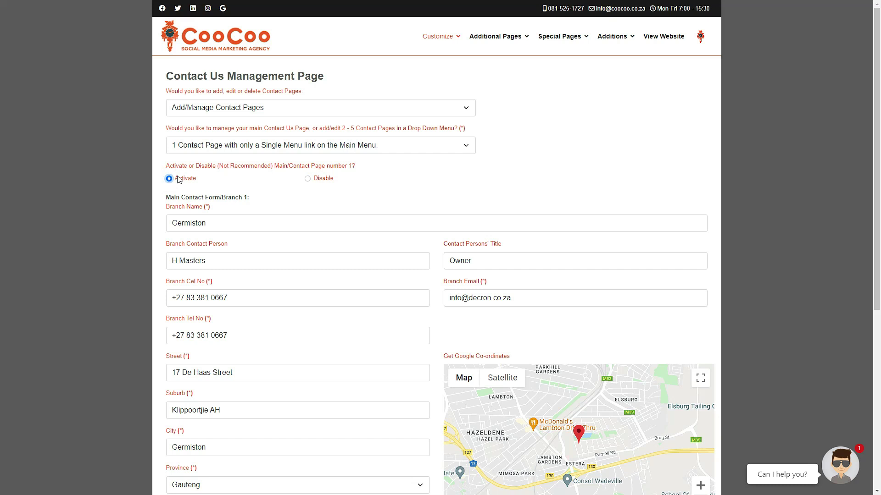
click(233, 146)
click(236, 178)
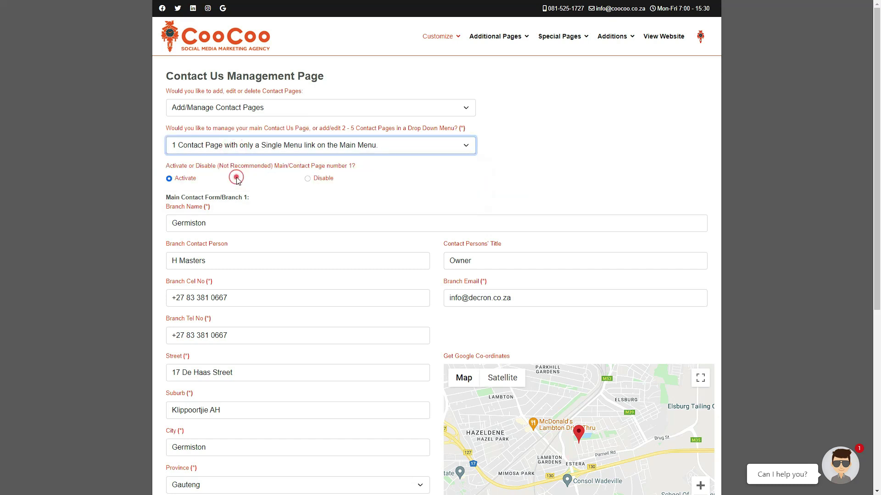
click(268, 184)
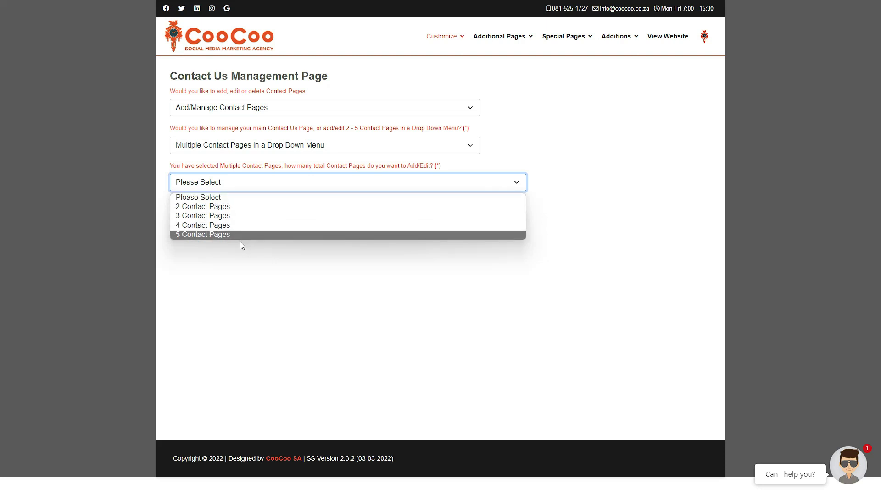
- Select '2 Contact Pages' as the total number of contact pages
click(232, 207)
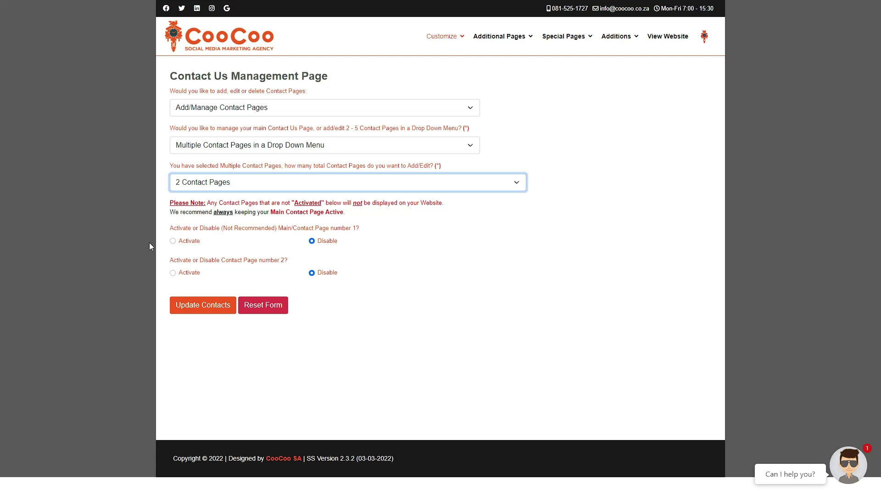
- Activate Main/Contact Page number 1
click(175, 244)
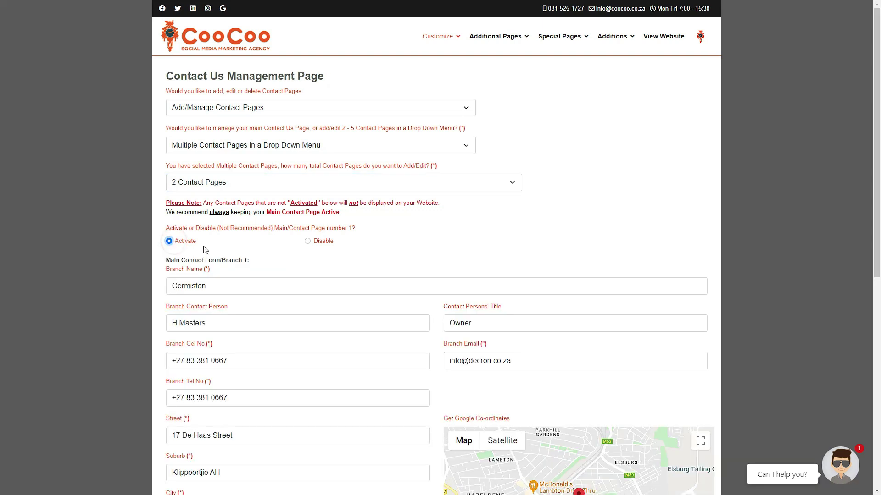
scroll(345, 255, down, 2)
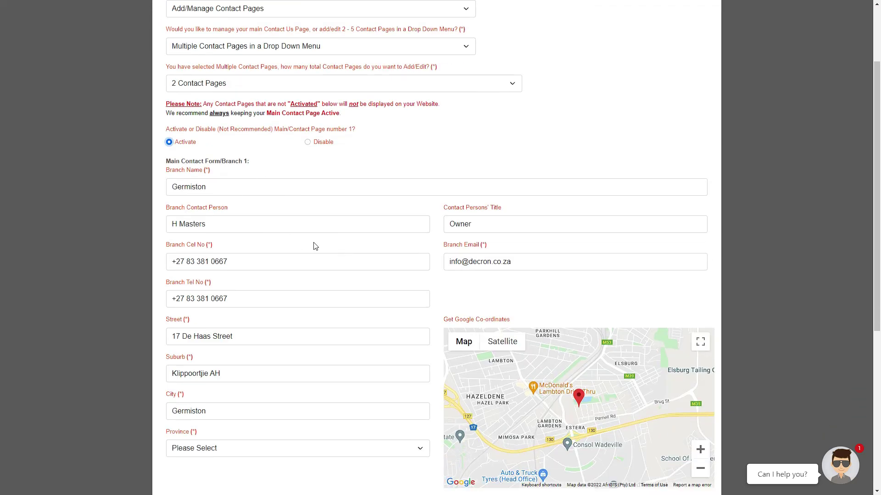
scroll(312, 246, down, 6)
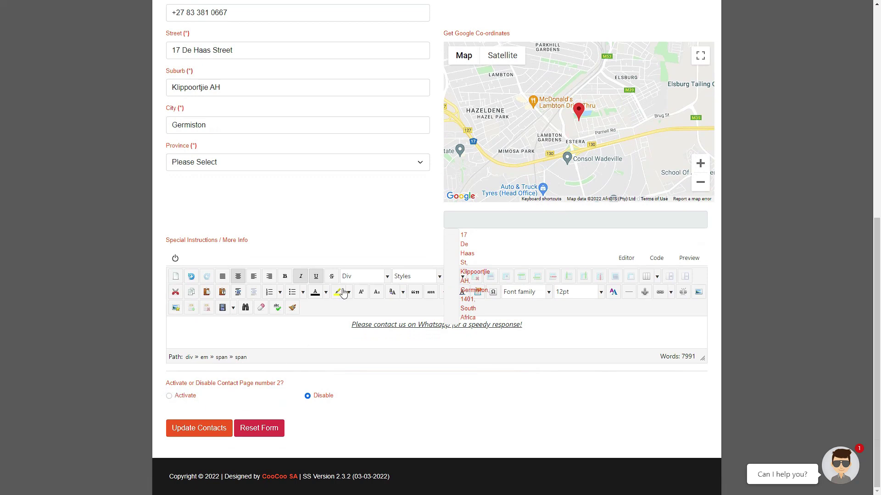
scroll(344, 289, up, 8)
scroll(344, 283, down, 2)
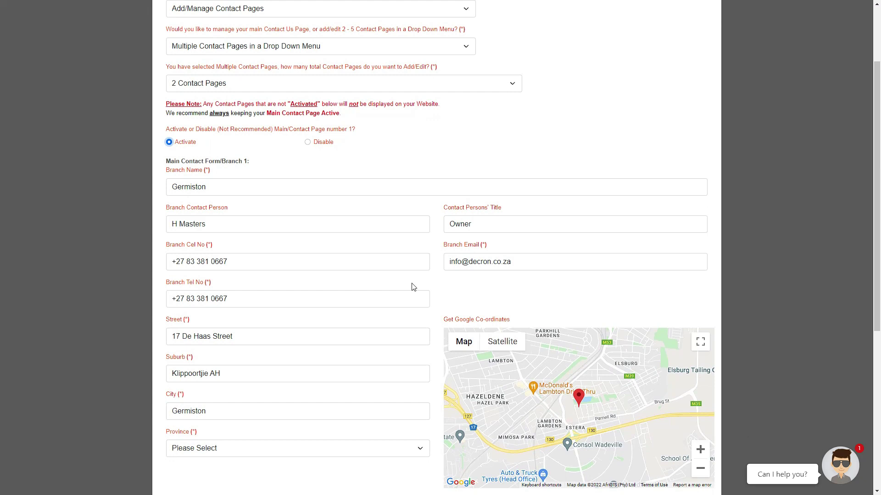
- Set the Germiston branch 1 province to Gauteng
click(386, 449)
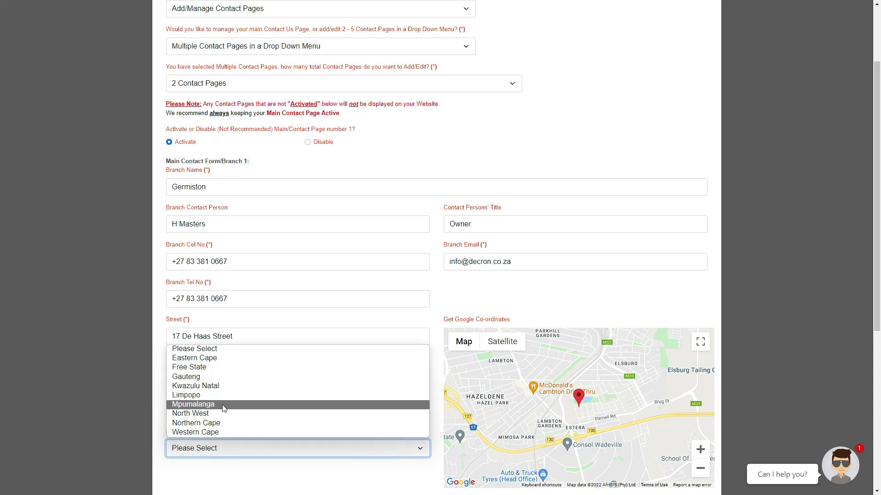
click(225, 383)
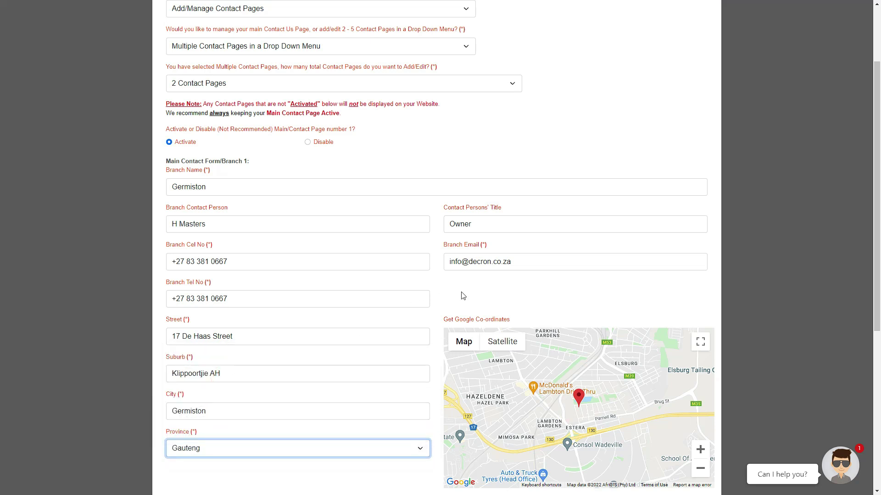
scroll(460, 294, down, 6)
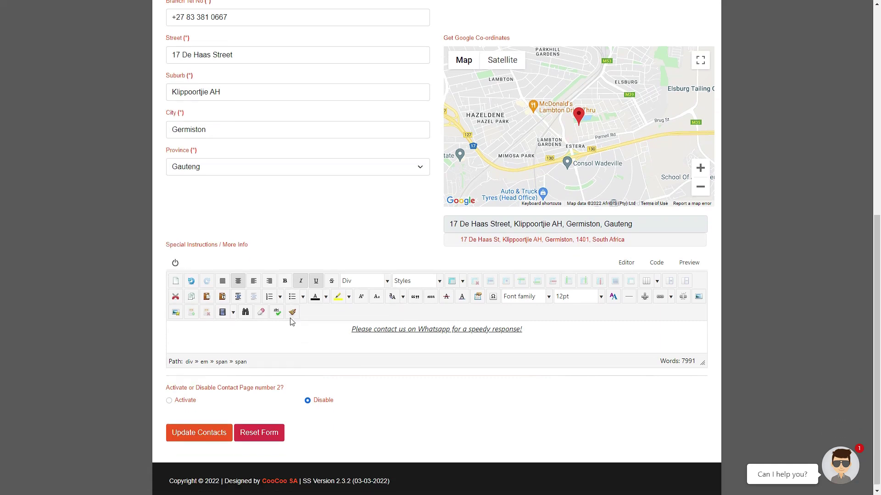
- Activate Contact Page number 2 and review its Branch no.2 fields down to Update Contacts
click(169, 396)
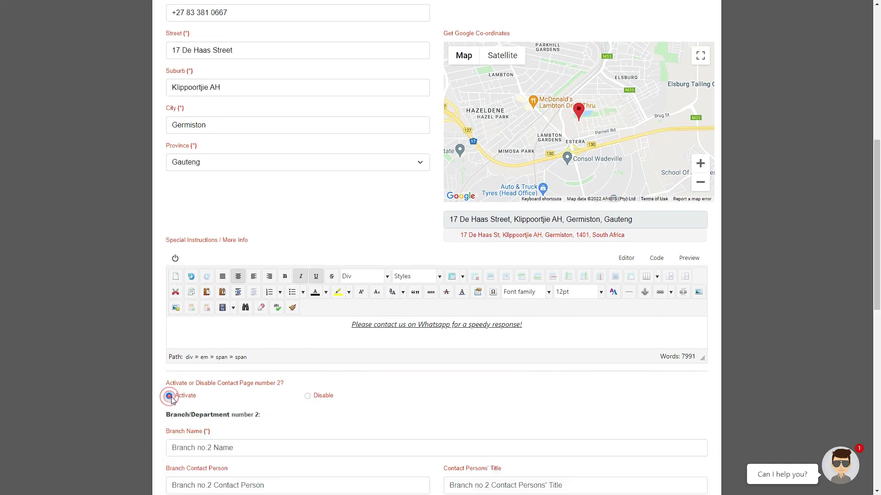
scroll(256, 398, down, 6)
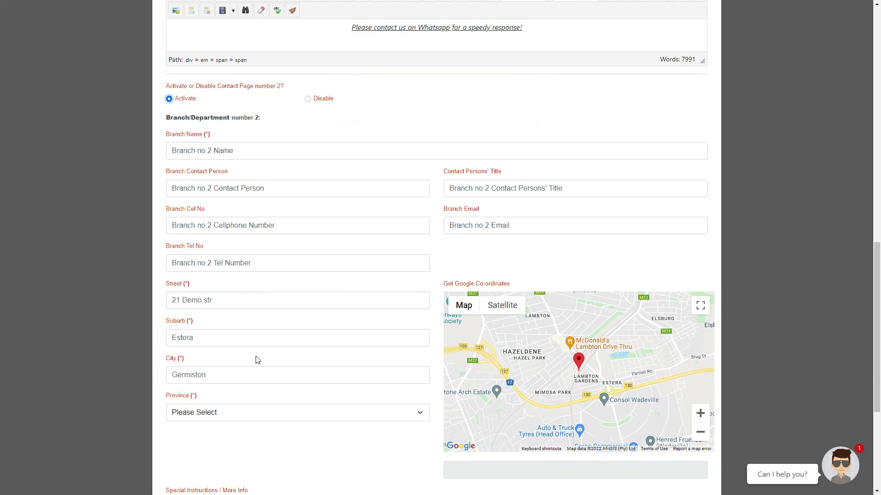
scroll(278, 261, down, 4)
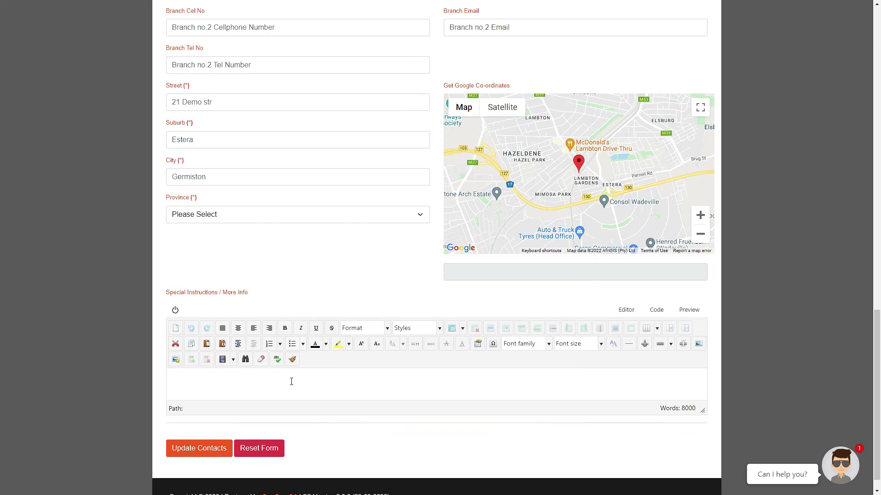
scroll(346, 385, down, 1)
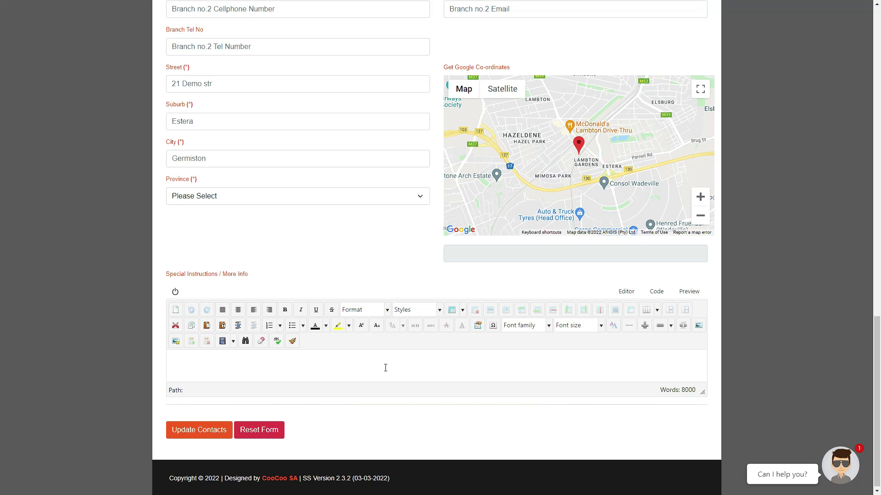
scroll(385, 367, up, 2)
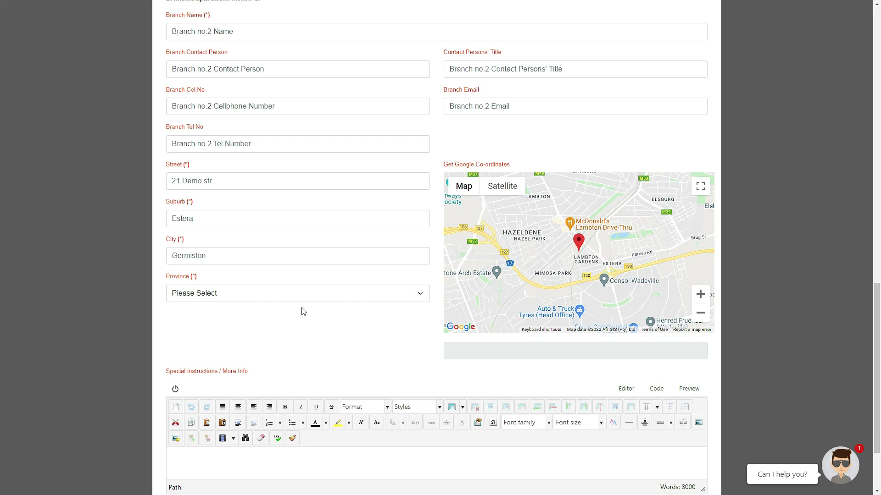
scroll(301, 312, down, 2)
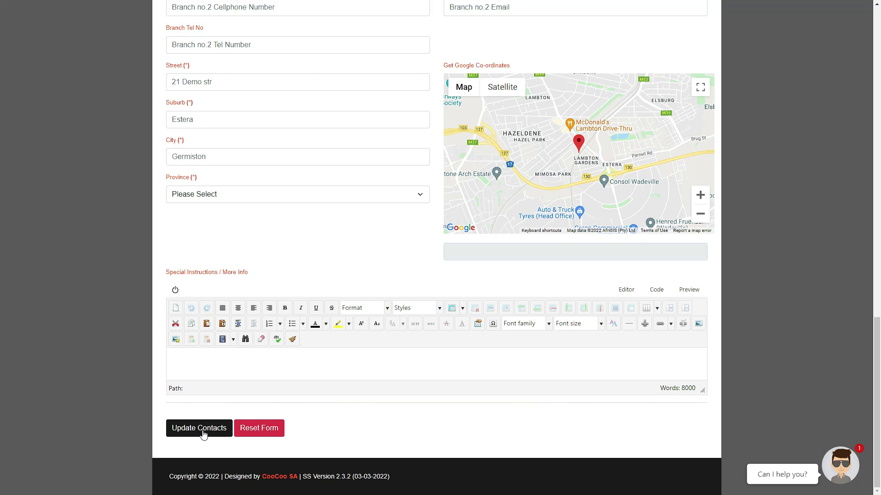
scroll(273, 298, up, 9)
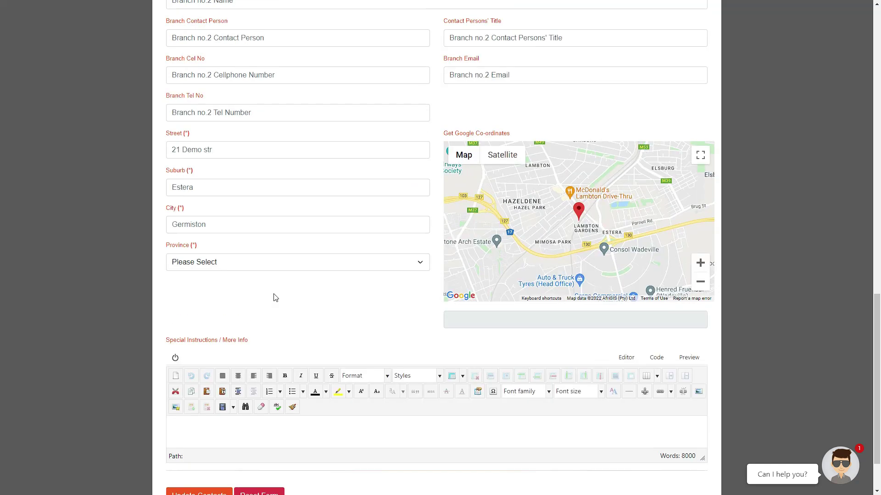
scroll(278, 298, up, 10)
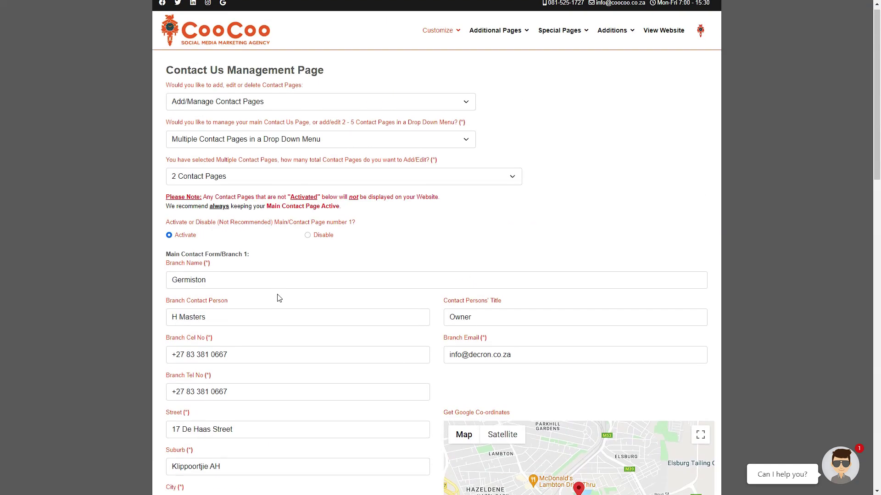